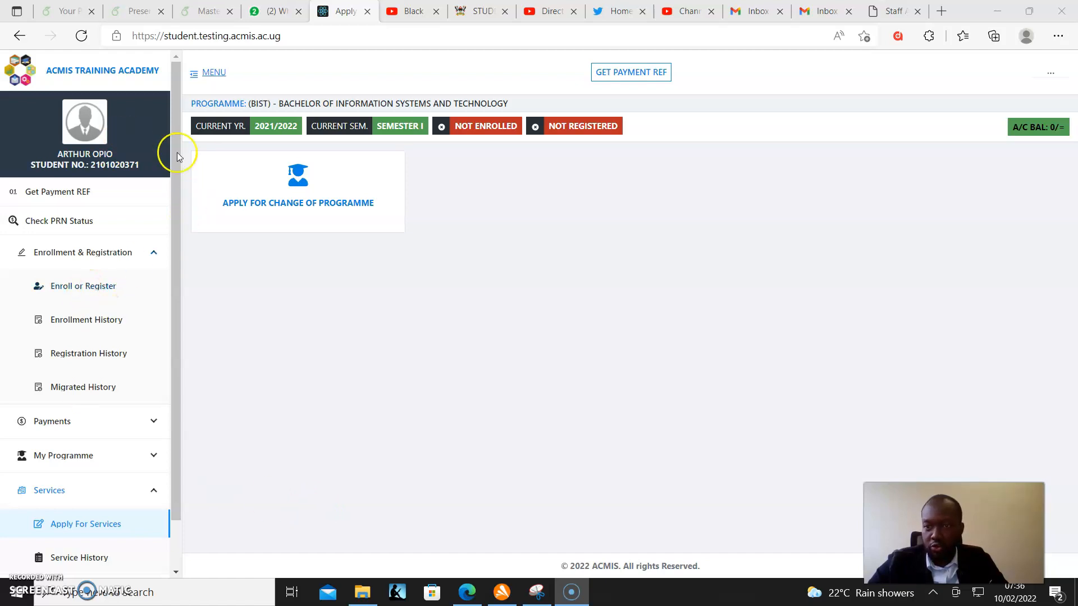
- Expand Services in the sidebar and go to Apply For Services
click(49, 490)
click(49, 491)
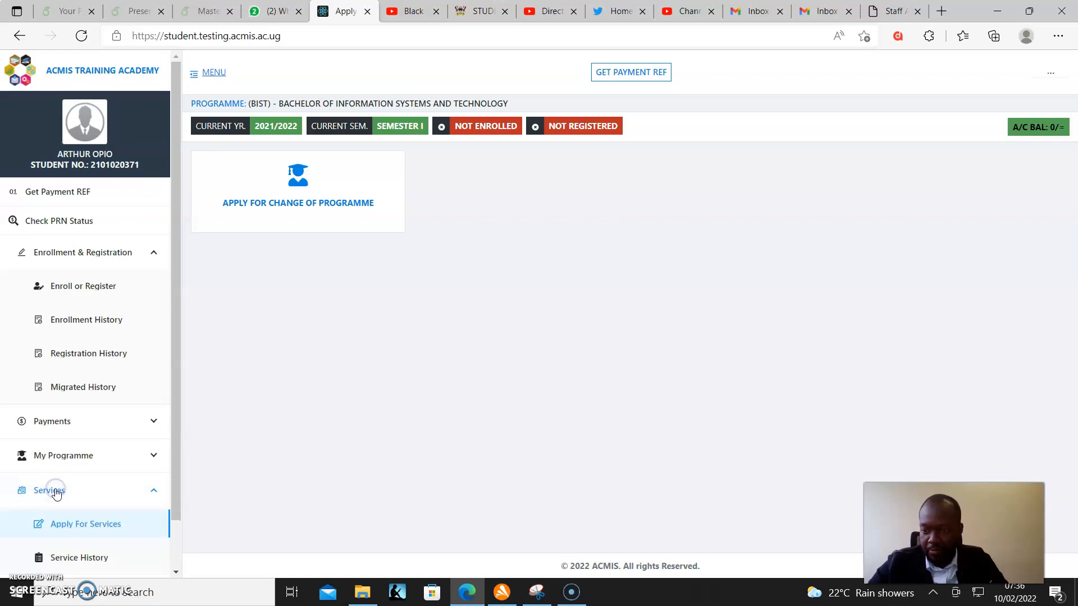
click(79, 524)
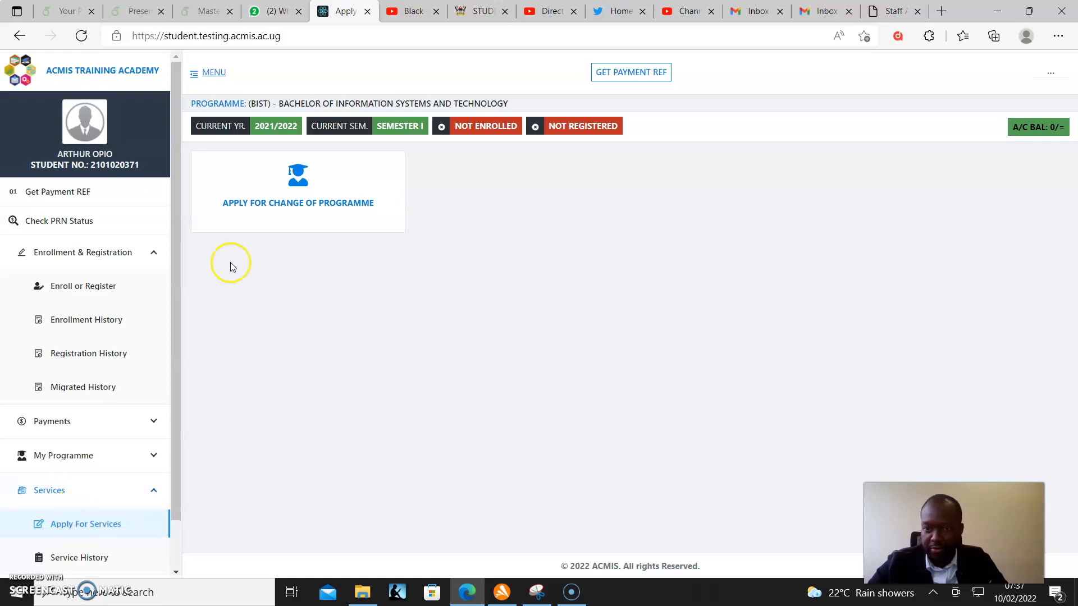
- View the pending change-of-programme application and start editing it
click(317, 214)
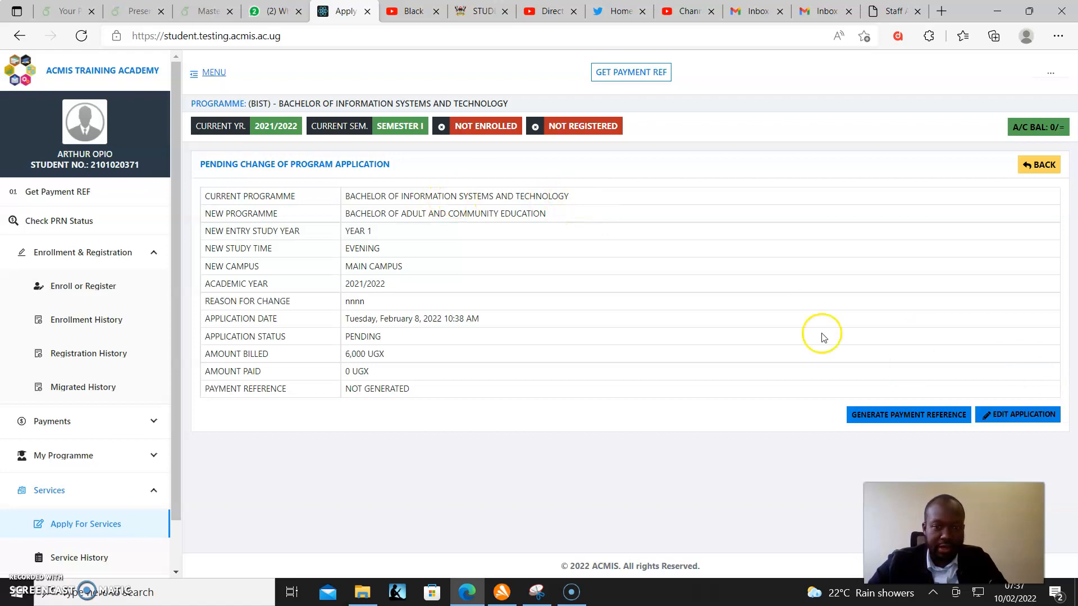
click(1016, 415)
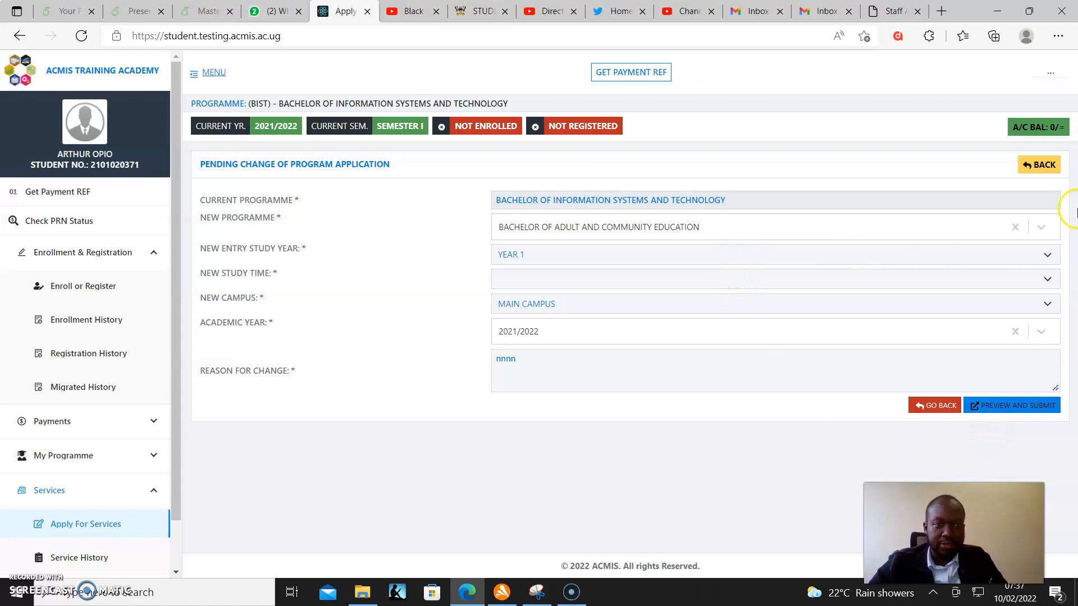
- Choose Bachelor of Science in Computer Science, Year 1, with Evening study time
click(1041, 227)
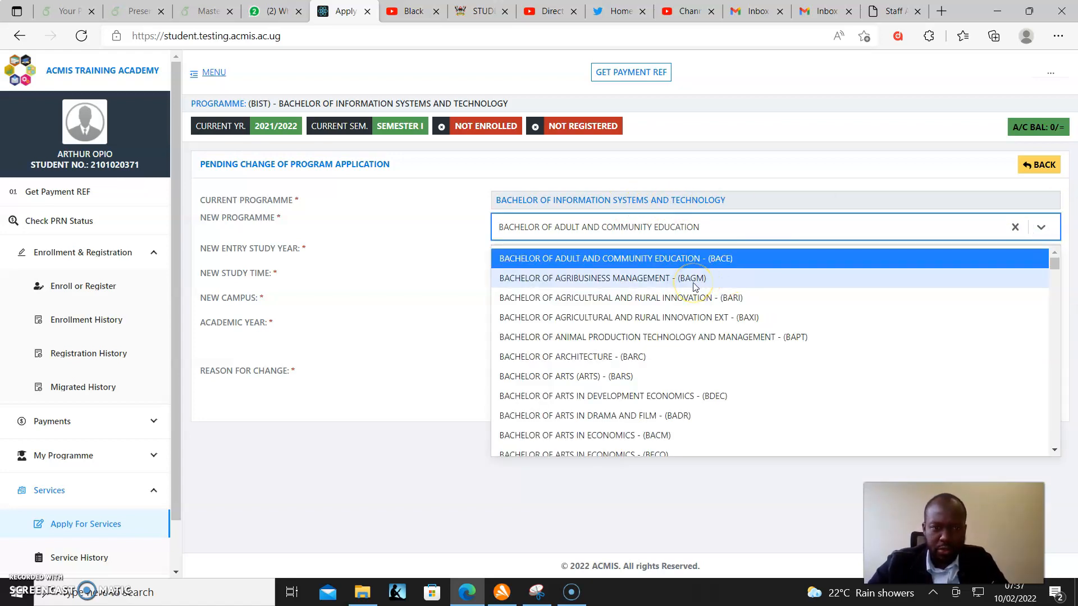
text(comp)
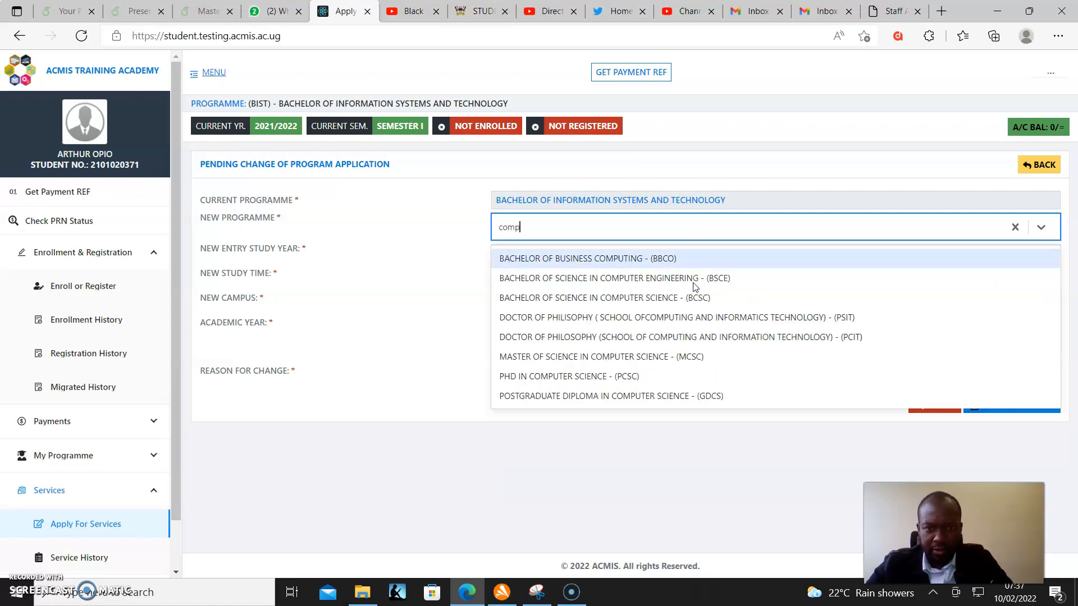
click(664, 301)
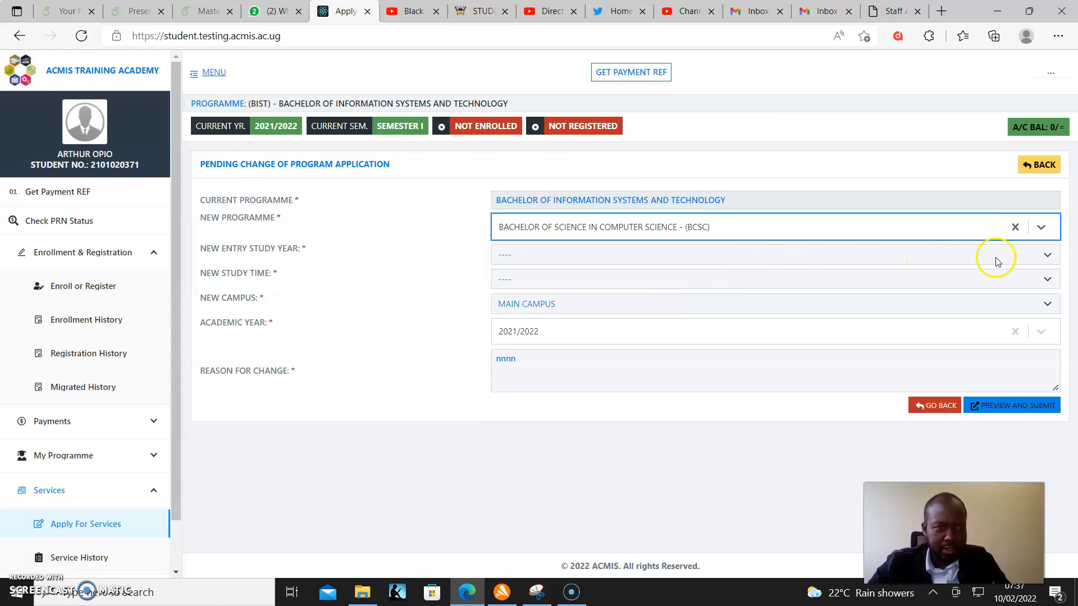
click(996, 255)
click(687, 285)
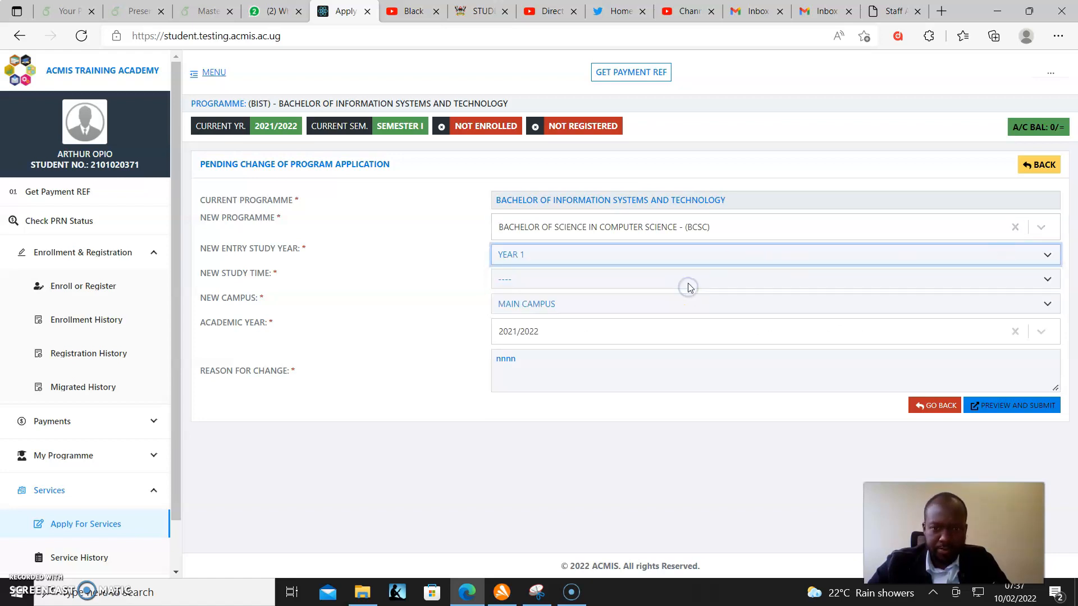
click(688, 280)
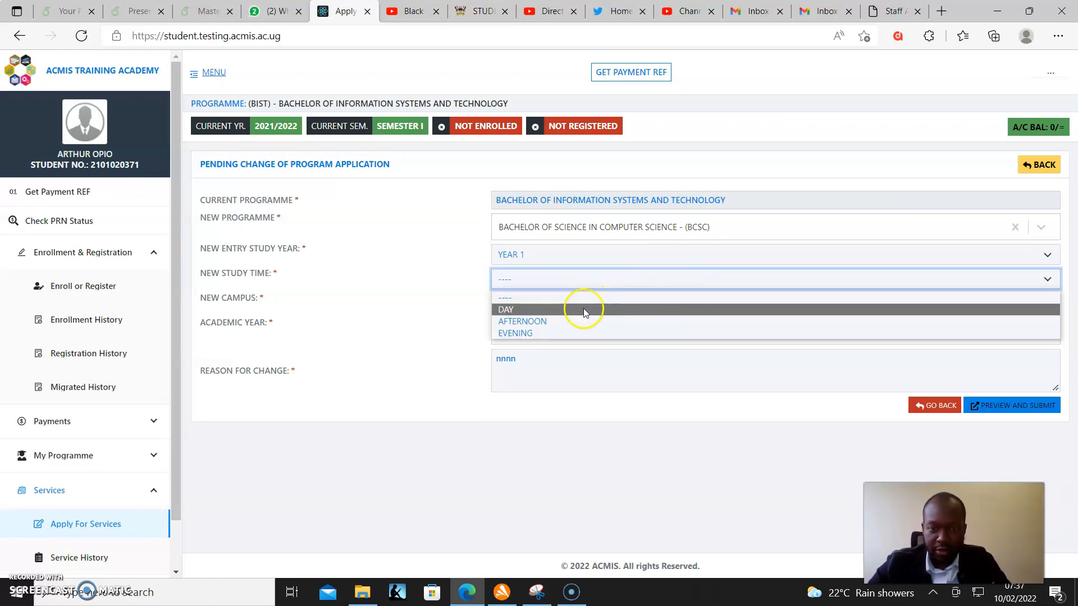
click(563, 333)
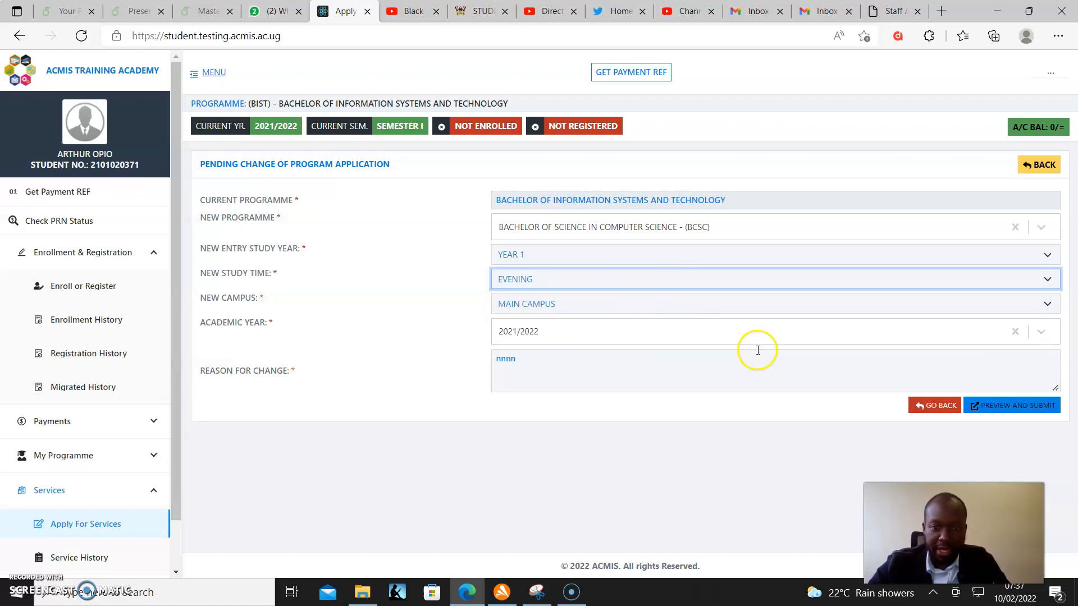
- Select the old Reason for Change text to replace it with the new reason
double_click(506, 361)
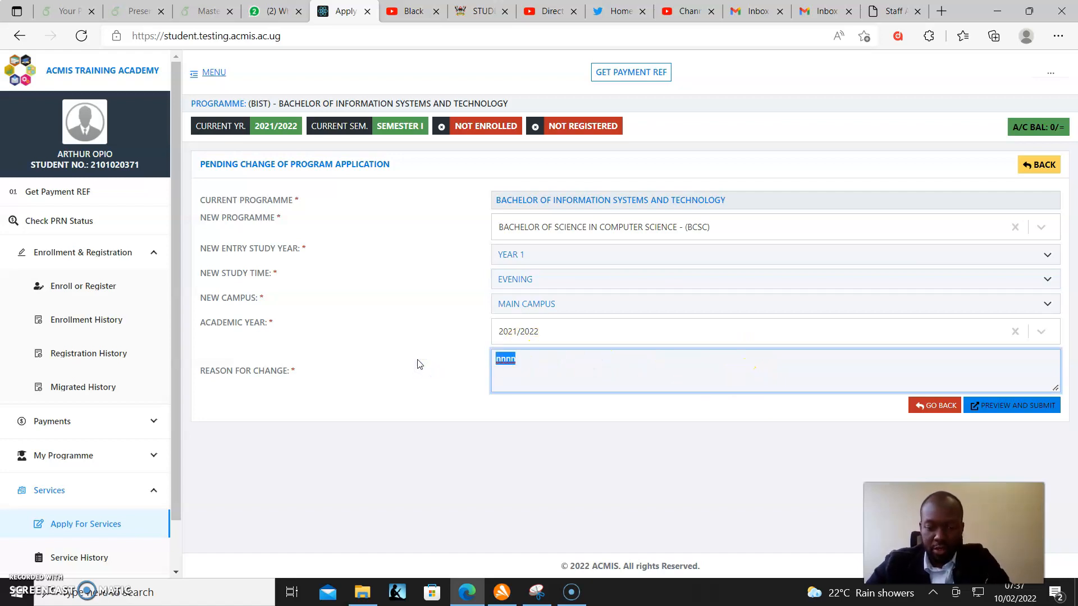
text(Better pr)
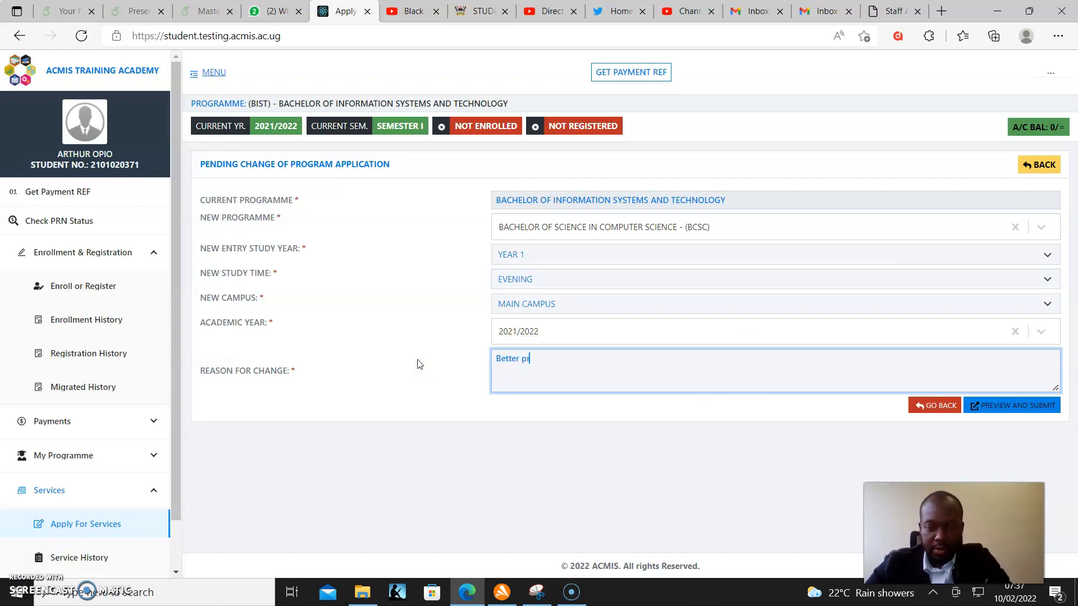
text(ospects for the)
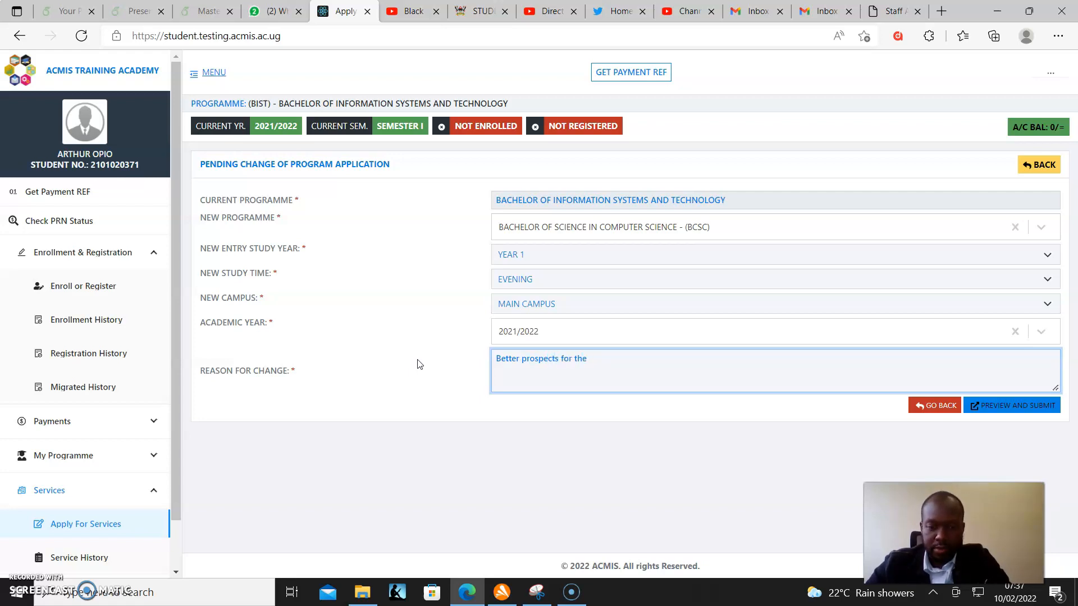
text( job marke)
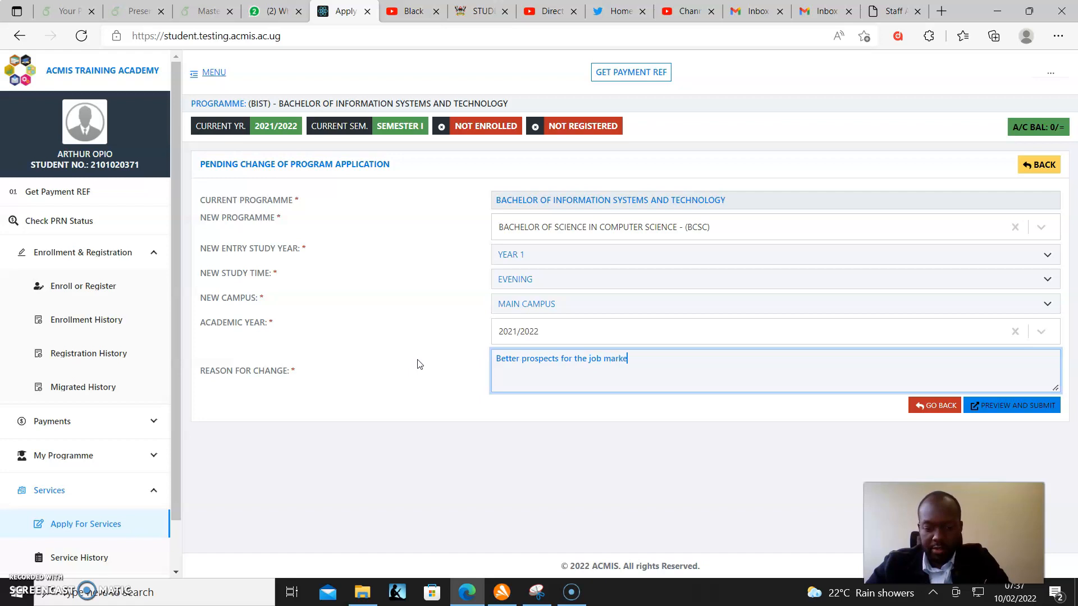
text(t)
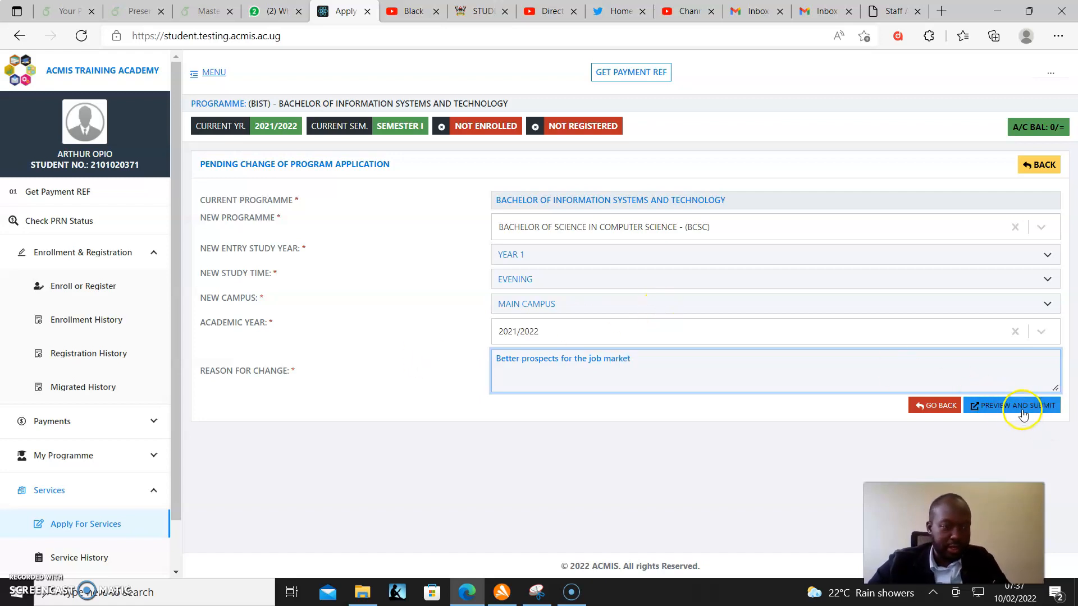
- Preview the edited application and confirm Update Application to save it
click(1021, 409)
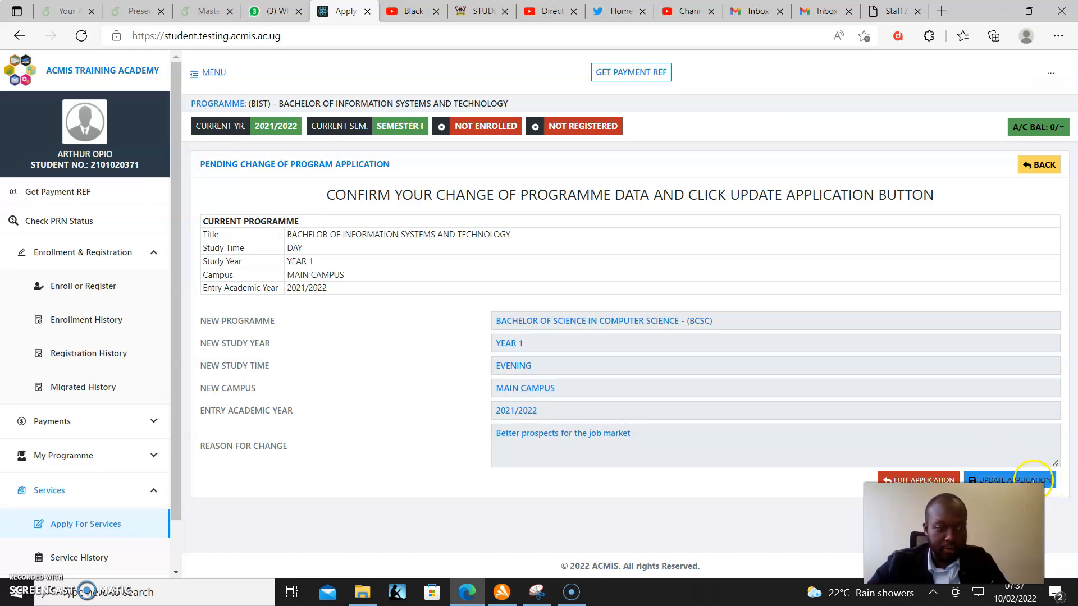
click(1015, 480)
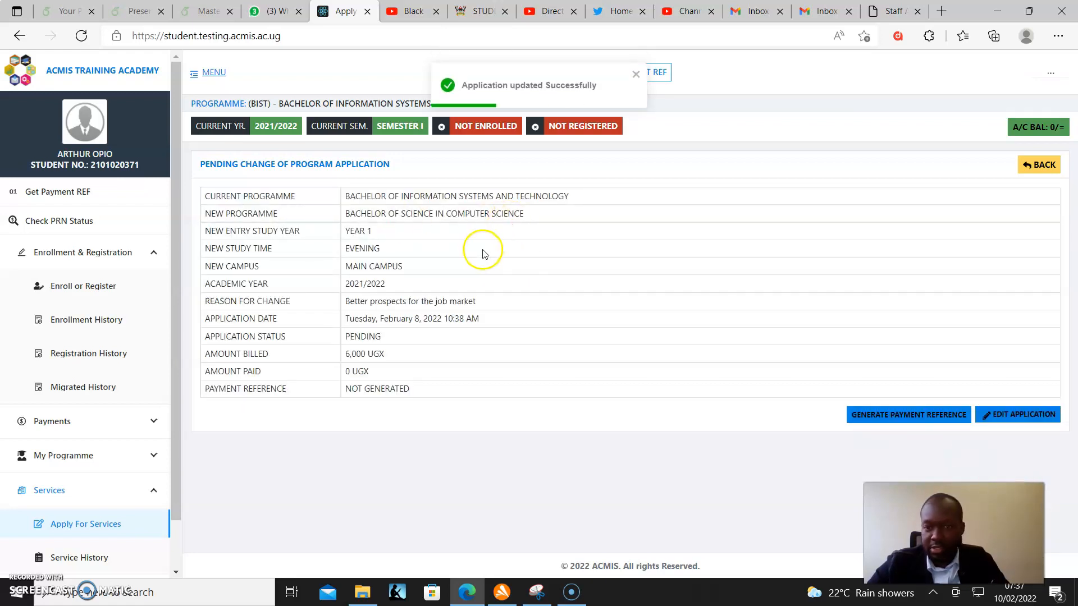
click(899, 421)
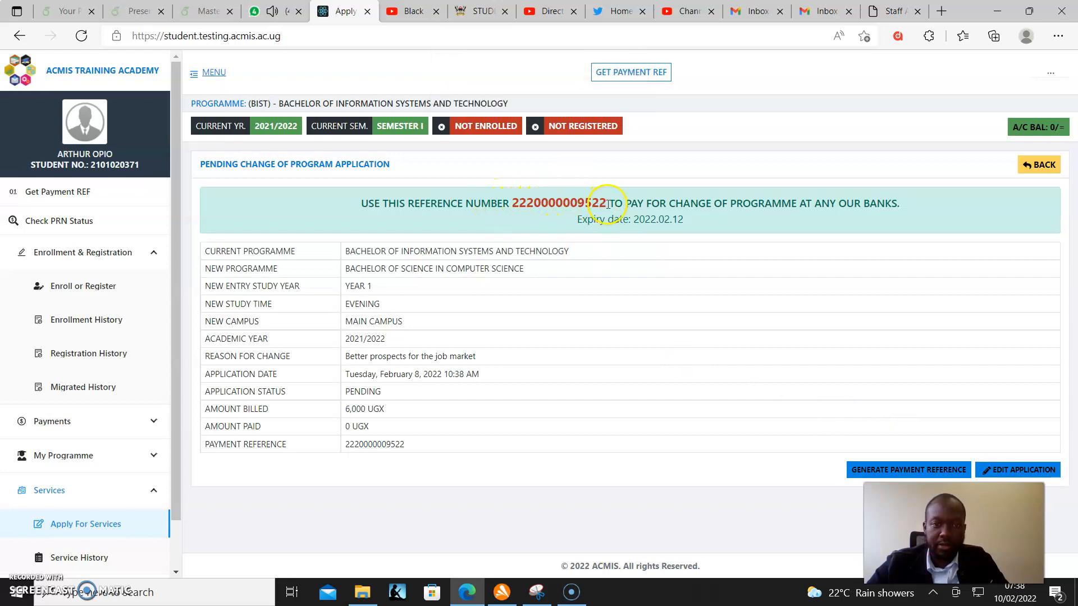
drag(607, 203, 513, 203)
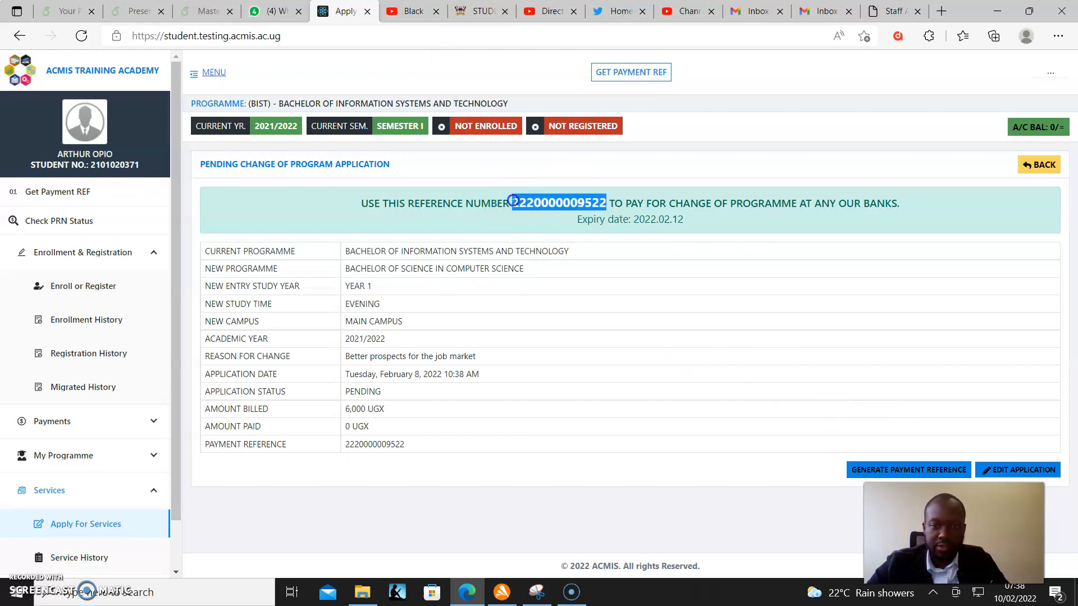